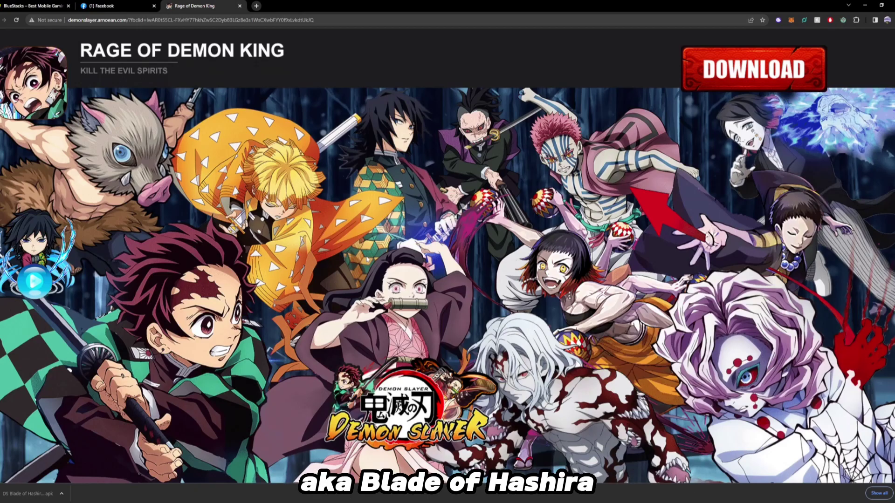
Step: Browse the Rage of Demon King site, briefly checking the game's Facebook page in between
{"action": "left_click", "coordinate": [150, 8]}
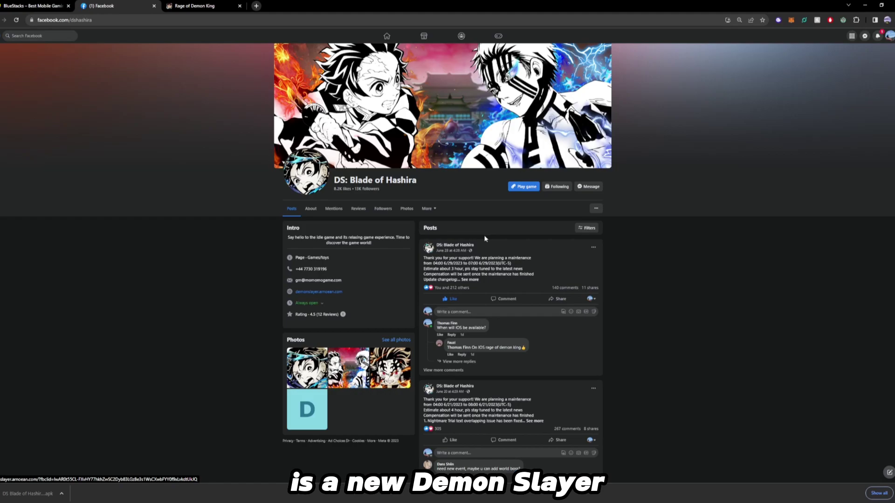
{"action": "left_click", "coordinate": [190, 5]}
{"action": "scroll", "coordinate": [545, 374], "scroll_direction": "down", "scroll_amount": 5}
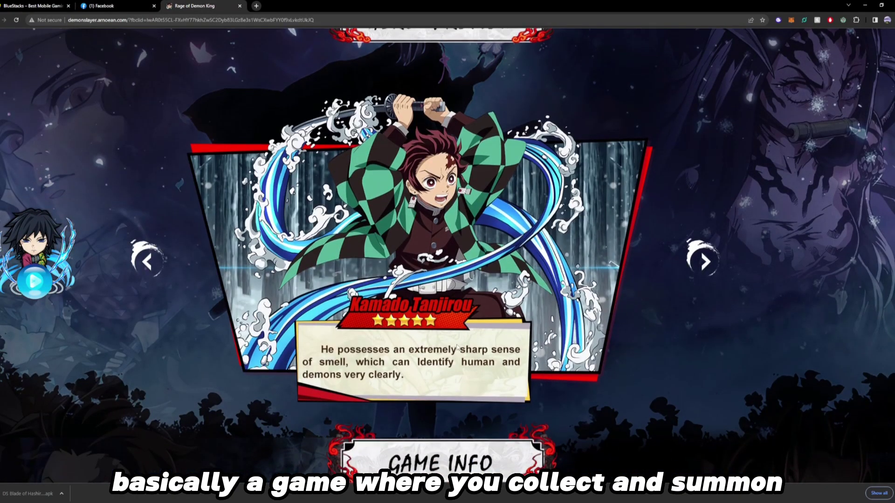
{"action": "scroll", "coordinate": [463, 355], "scroll_direction": "down", "scroll_amount": 6}
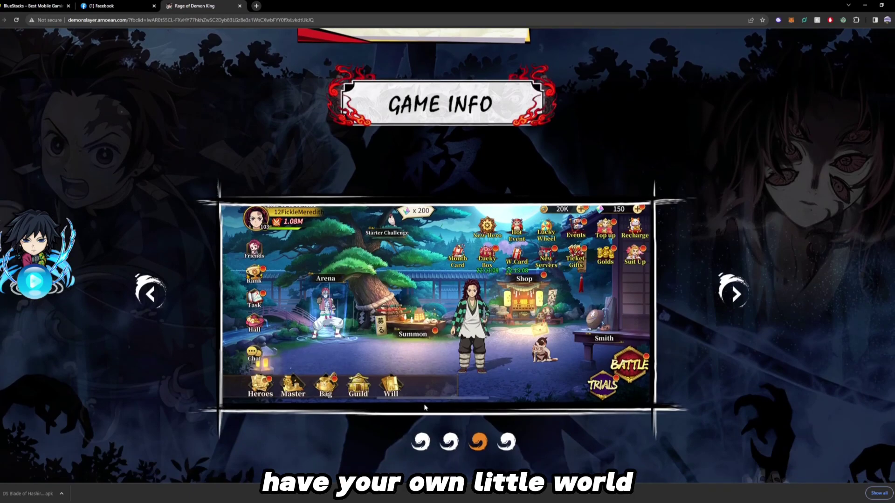
{"action": "scroll", "coordinate": [666, 262], "scroll_direction": "down", "scroll_amount": 3}
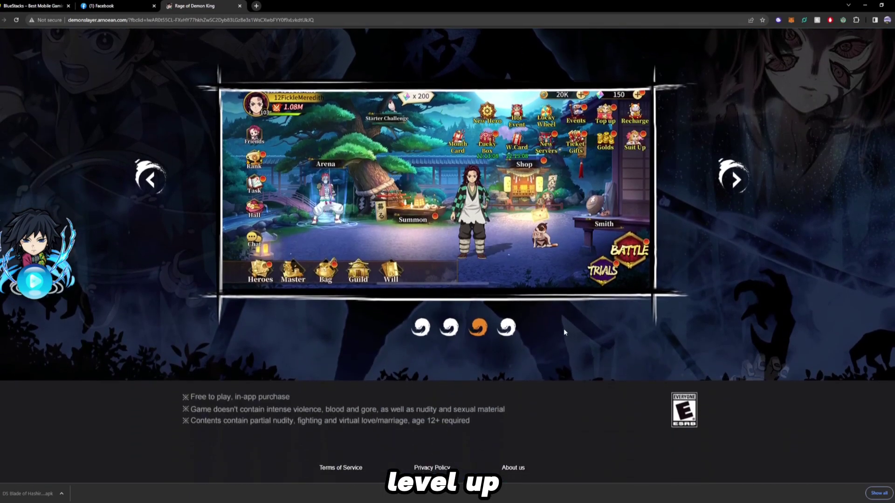
{"action": "scroll", "coordinate": [521, 303], "scroll_direction": "up", "scroll_amount": 20}
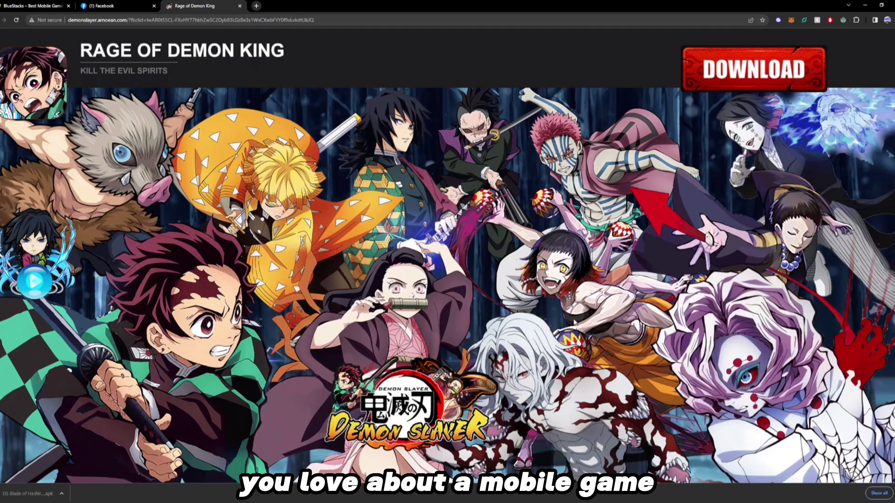
{"action": "scroll", "coordinate": [574, 322], "scroll_direction": "down", "scroll_amount": 4}
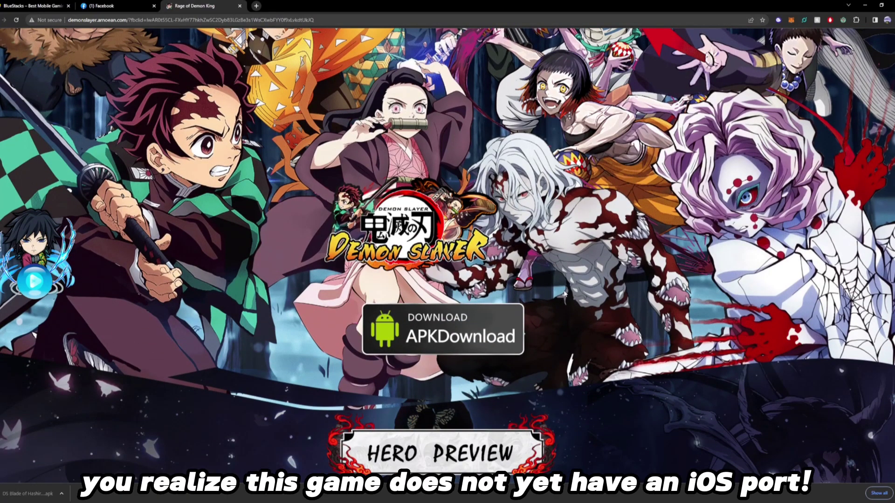
{"action": "scroll", "coordinate": [546, 284], "scroll_direction": "up", "scroll_amount": 4}
{"action": "key", "text": "ctrl+shift+Tab"}
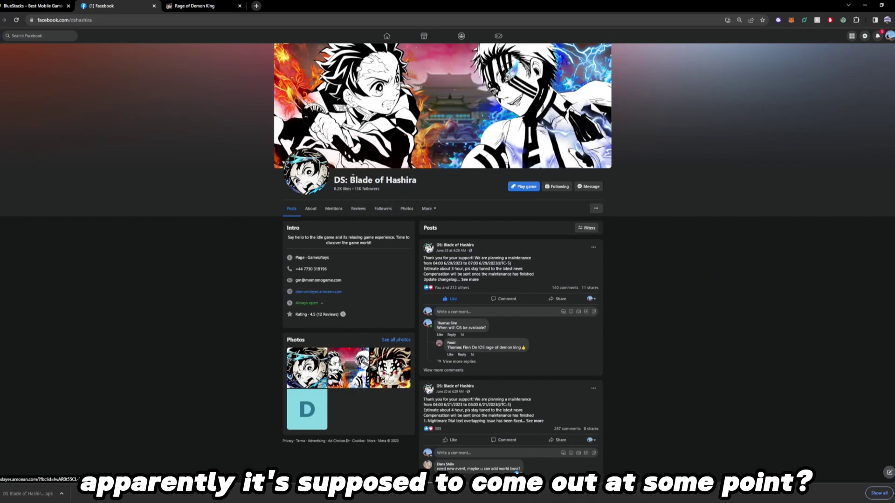
{"action": "key", "text": "ctrl+Tab"}
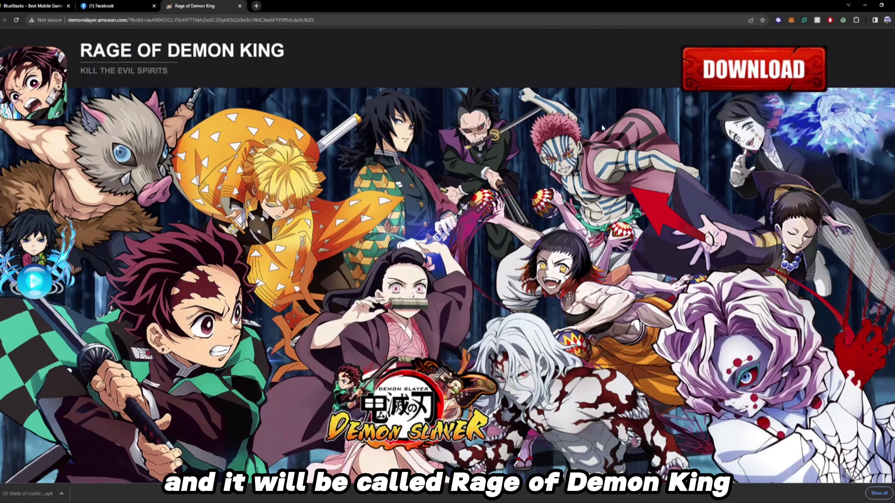
{"action": "scroll", "coordinate": [602, 129], "scroll_direction": "down", "scroll_amount": 6}
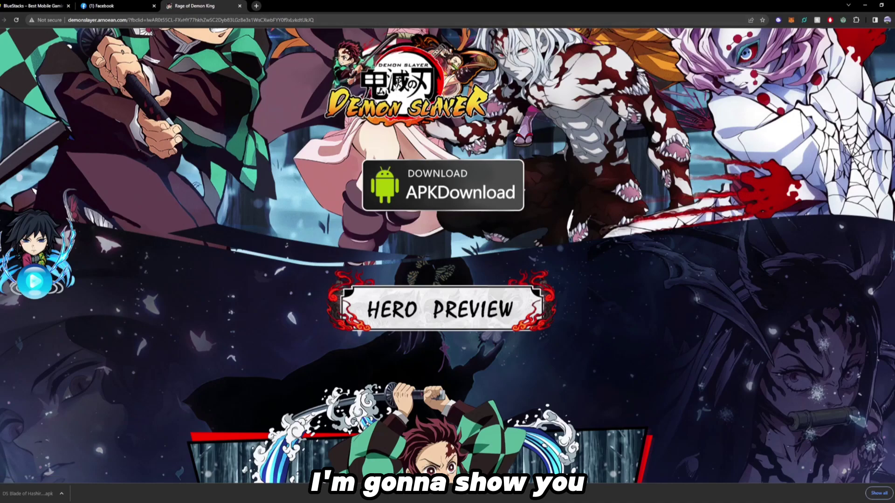
Step: Switch to the BlueStacks homepage and scroll through it, then back to the top
{"action": "left_click", "coordinate": [39, 5]}
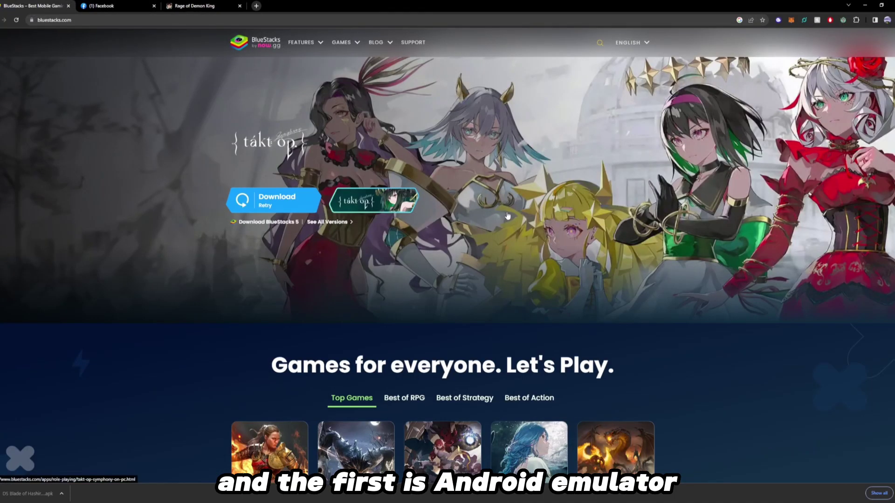
{"action": "scroll", "coordinate": [683, 289], "scroll_direction": "down", "scroll_amount": 3}
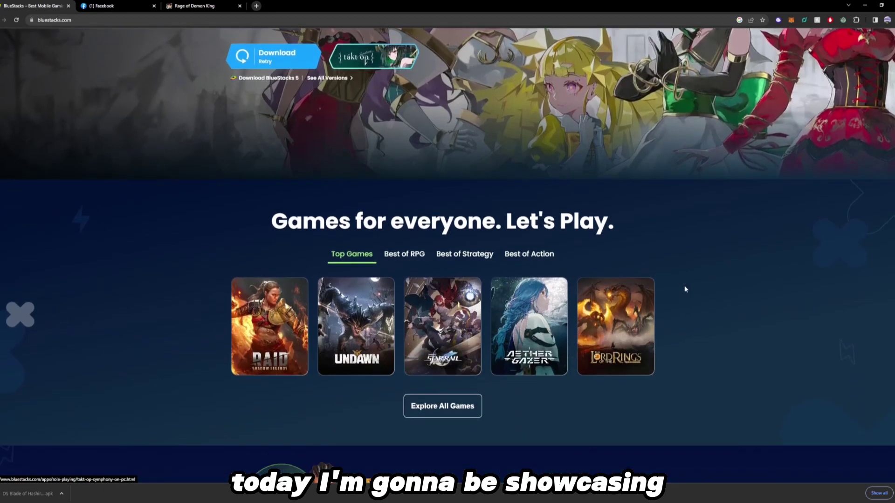
{"action": "scroll", "coordinate": [605, 299], "scroll_direction": "down", "scroll_amount": 2}
{"action": "scroll", "coordinate": [736, 334], "scroll_direction": "down", "scroll_amount": 7}
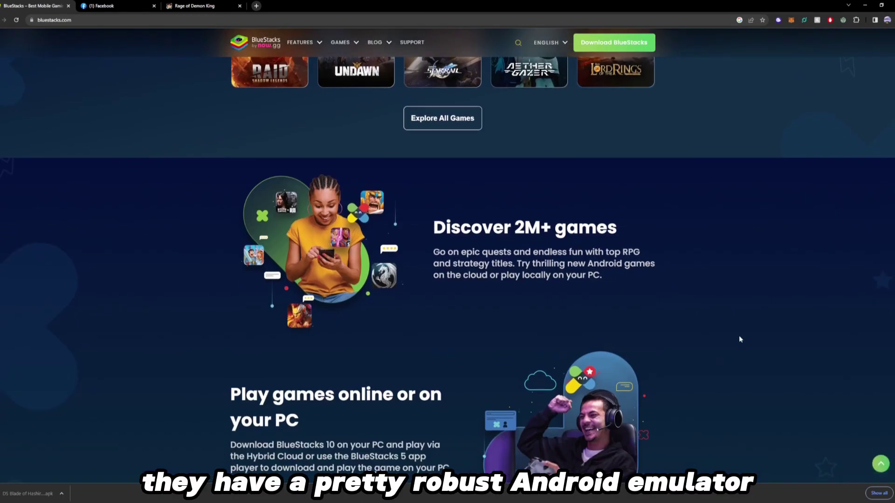
{"action": "scroll", "coordinate": [724, 350], "scroll_direction": "up", "scroll_amount": 6}
{"action": "scroll", "coordinate": [725, 354], "scroll_direction": "up", "scroll_amount": 6}
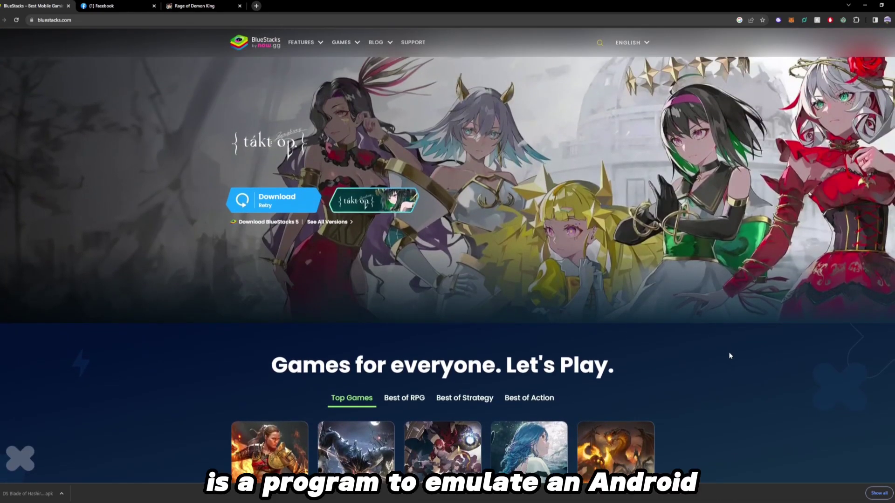
Step: Open 'See All Versions' and scroll the BlueStacks 10, 5 and 4 Windows version list
{"action": "left_click", "coordinate": [326, 222]}
{"action": "scroll", "coordinate": [363, 236], "scroll_direction": "down", "scroll_amount": 3}
{"action": "scroll", "coordinate": [388, 237], "scroll_direction": "down", "scroll_amount": 1}
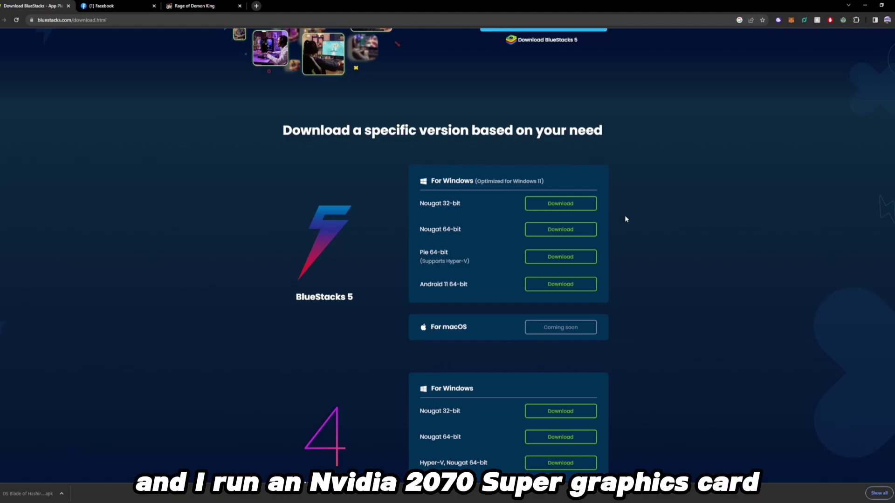
{"action": "scroll", "coordinate": [639, 223], "scroll_direction": "up", "scroll_amount": 3}
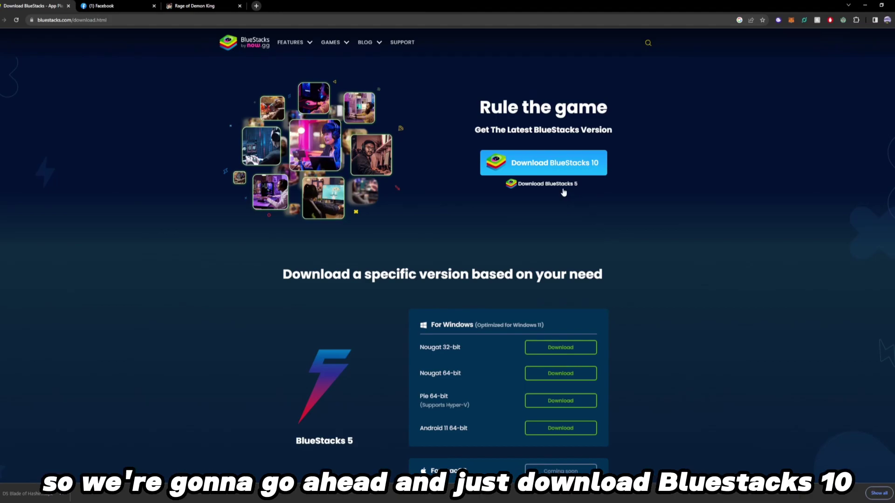
Step: Save the BlueStacks 10 installer to Downloads and run its update
{"action": "left_click", "coordinate": [549, 163]}
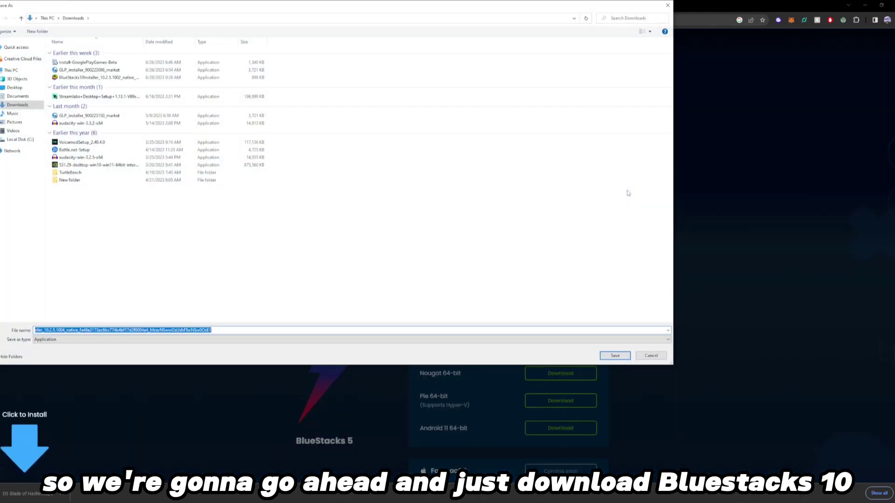
{"action": "left_click", "coordinate": [604, 354]}
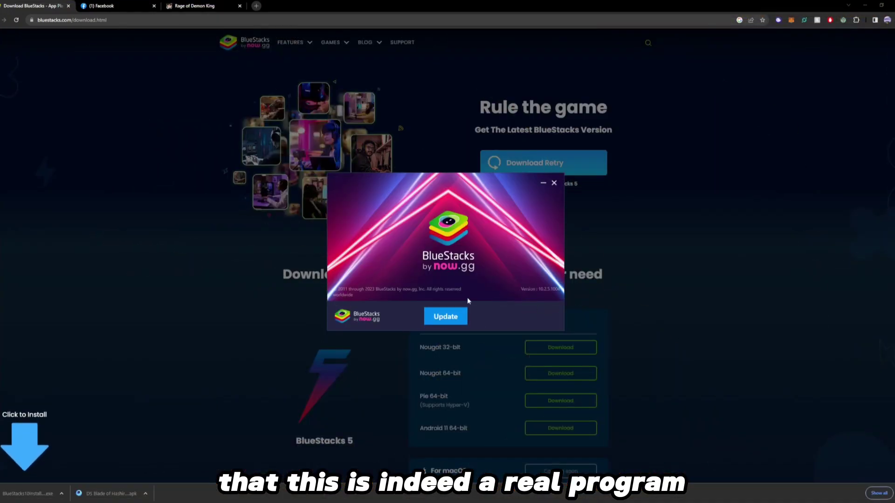
{"action": "left_click", "coordinate": [455, 317]}
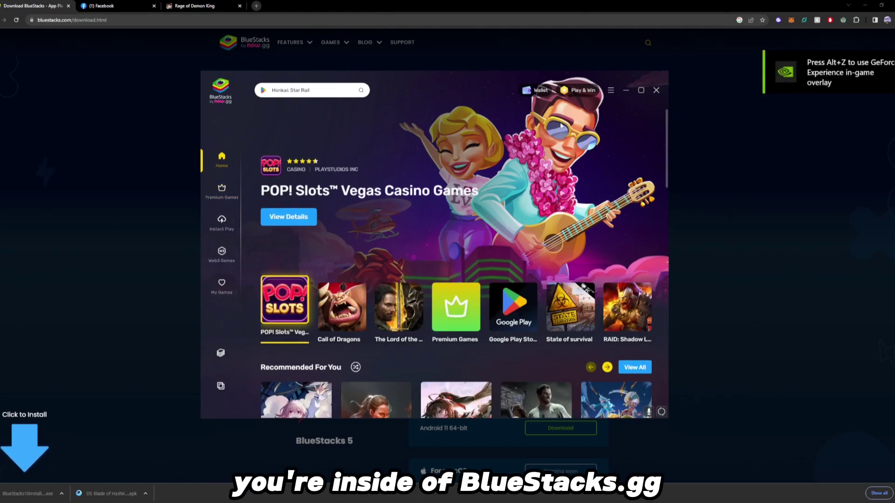
Step: Maximize BlueStacks, view My Games with DS:Blade of Hashira listed, and open the menu
{"action": "left_click", "coordinate": [641, 90]}
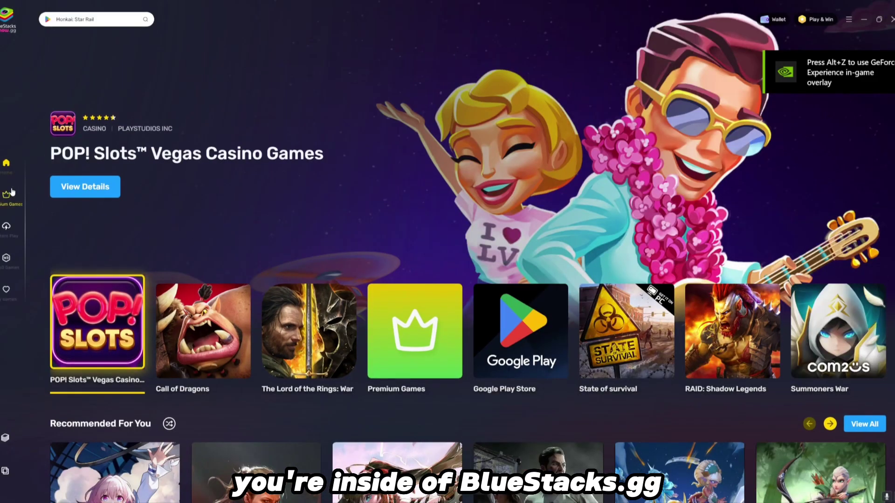
{"action": "left_click", "coordinate": [7, 290]}
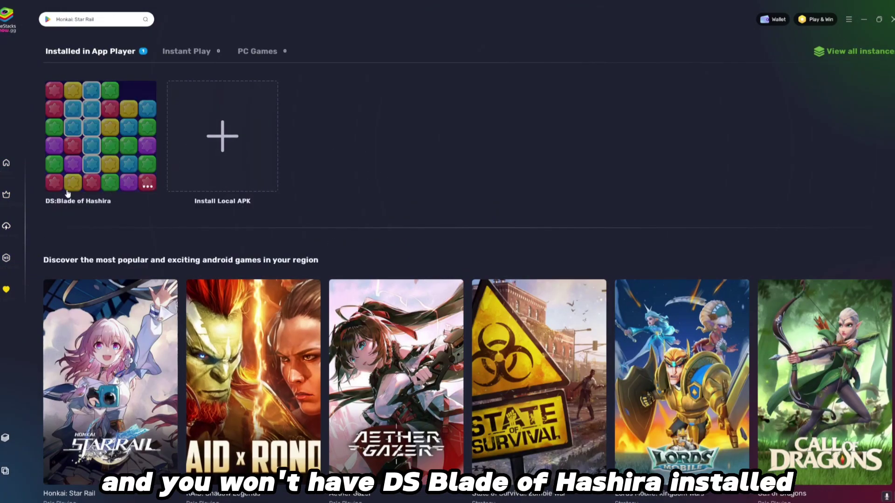
{"action": "mouse_move", "coordinate": [73, 197]}
{"action": "left_click", "coordinate": [849, 19]}
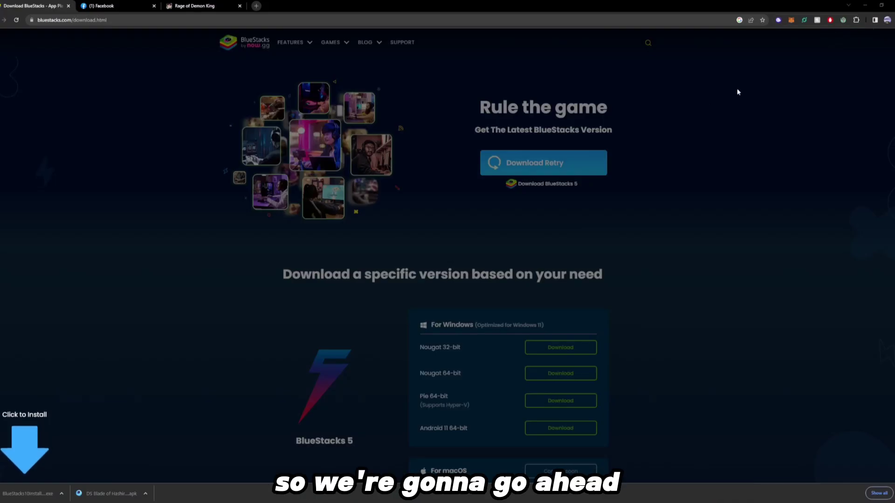
Step: Highlight the DS: Blade of Hashira Facebook page title and scroll through its maintenance posts
{"action": "left_click", "coordinate": [204, 5]}
{"action": "scroll", "coordinate": [577, 303], "scroll_direction": "up", "scroll_amount": 7}
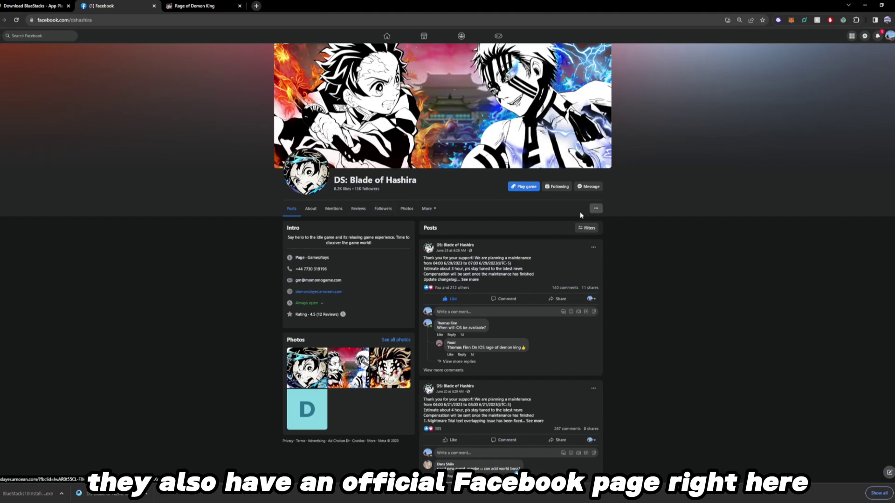
{"action": "left_click_drag", "start_coordinate": [334, 180], "coordinate": [420, 182]}
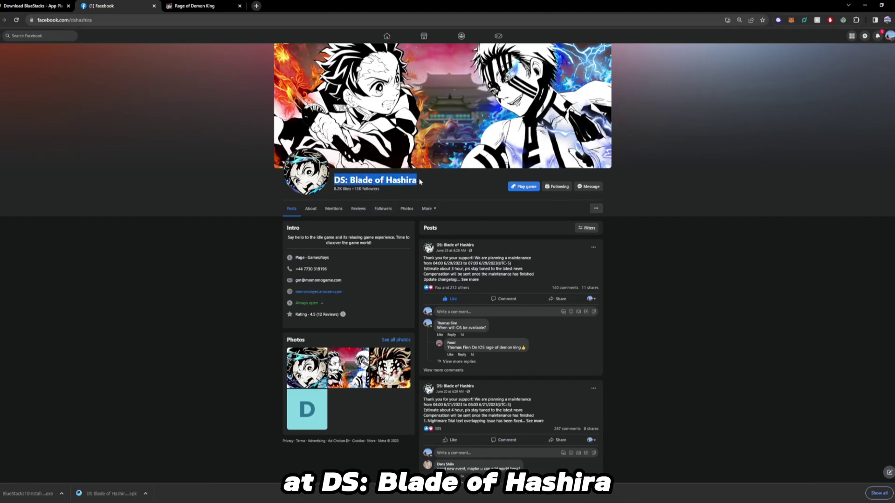
{"action": "scroll", "coordinate": [376, 239], "scroll_direction": "down", "scroll_amount": 8}
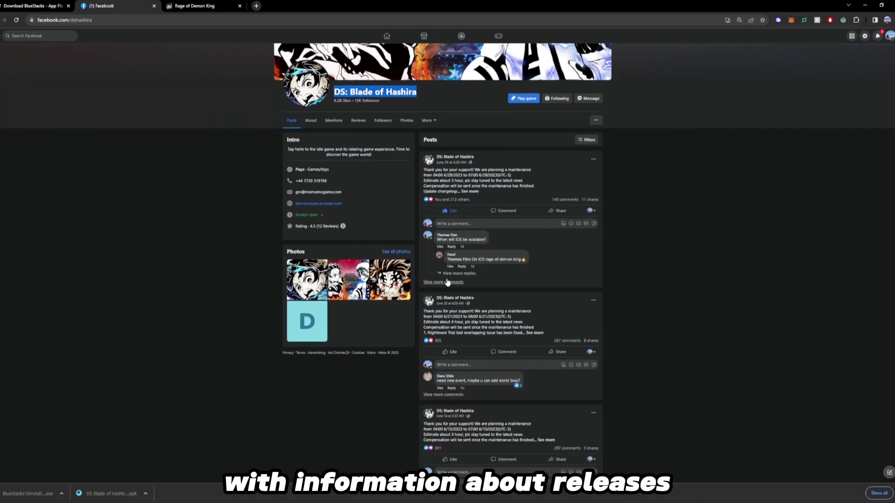
{"action": "scroll", "coordinate": [514, 153], "scroll_direction": "down", "scroll_amount": 5}
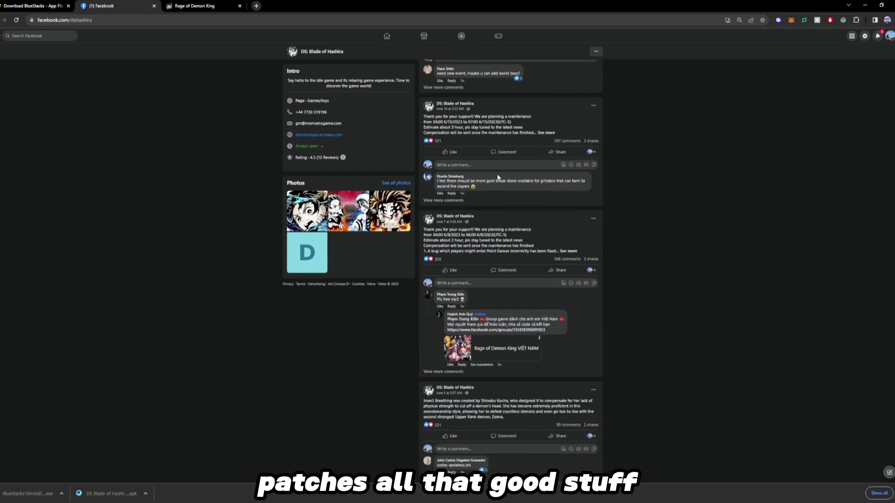
{"action": "scroll", "coordinate": [494, 309], "scroll_direction": "down", "scroll_amount": 3}
{"action": "left_click", "coordinate": [219, 6]}
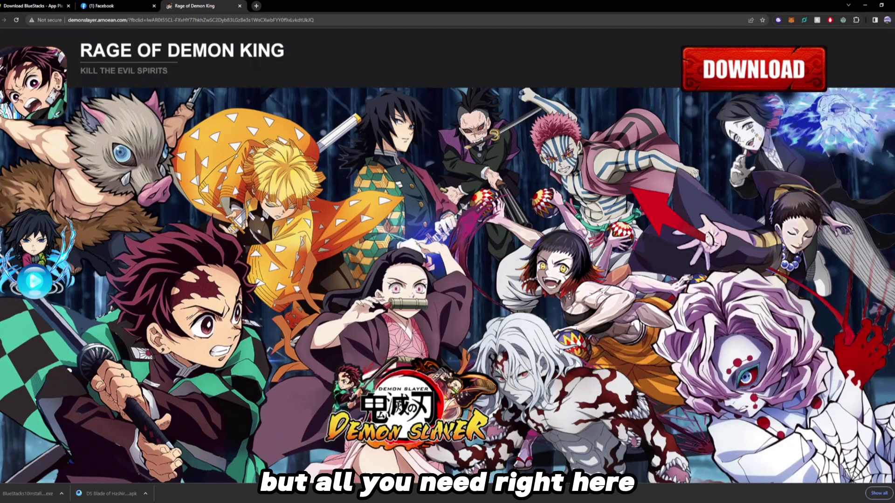
{"action": "scroll", "coordinate": [541, 343], "scroll_direction": "down", "scroll_amount": 6}
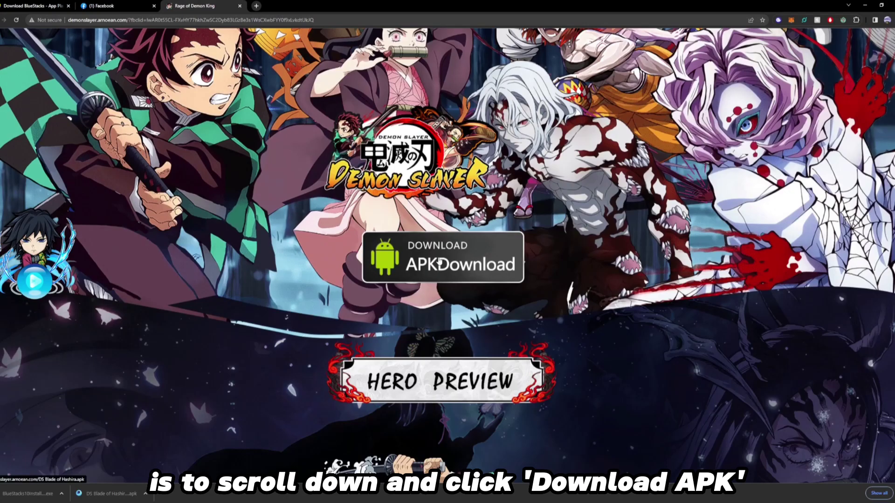
{"action": "left_click", "coordinate": [438, 261]}
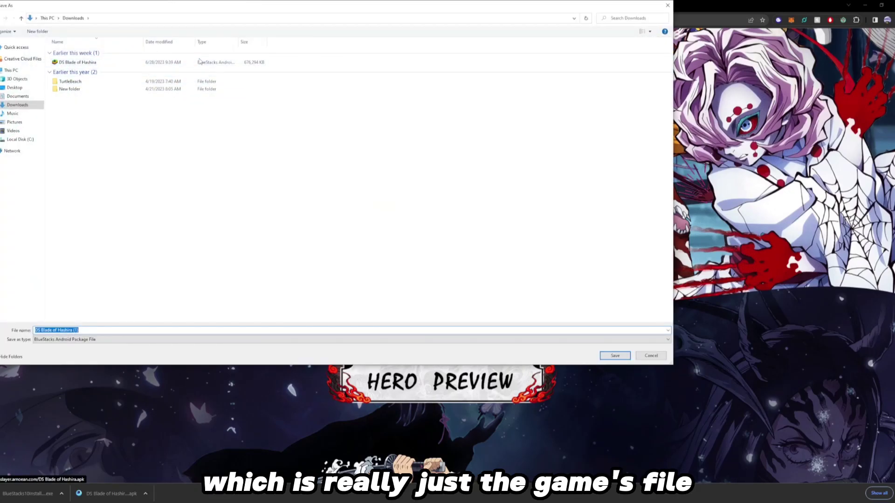
{"action": "left_click", "coordinate": [650, 356]}
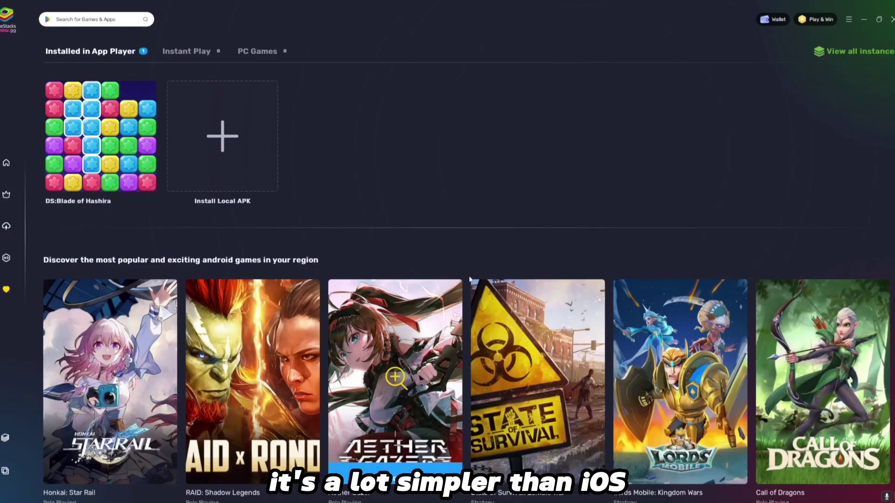
Step: Select the DS Blade of Hashira APK via Install Local APK, then close it and show My Games
{"action": "left_click", "coordinate": [216, 148]}
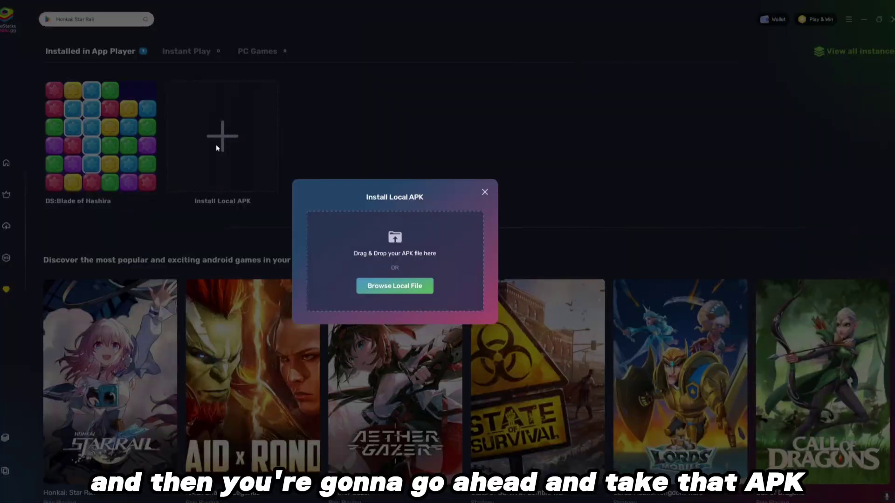
{"action": "left_click", "coordinate": [397, 289]}
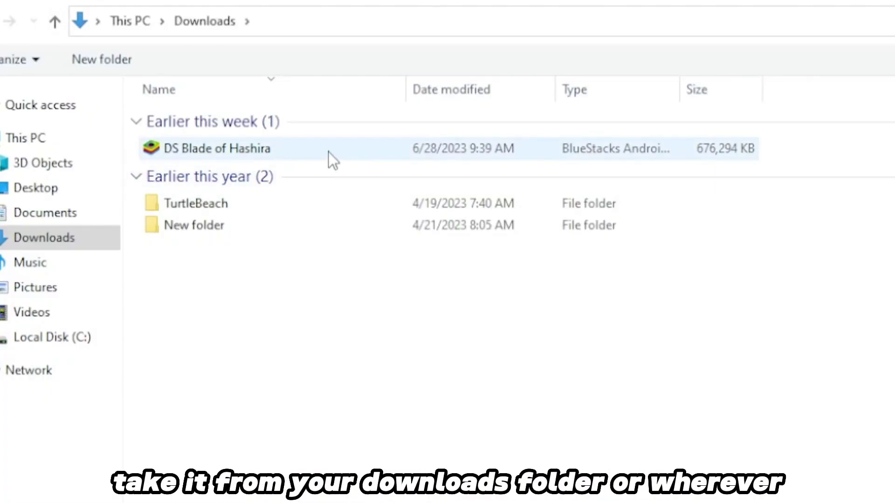
{"action": "left_click", "coordinate": [305, 150]}
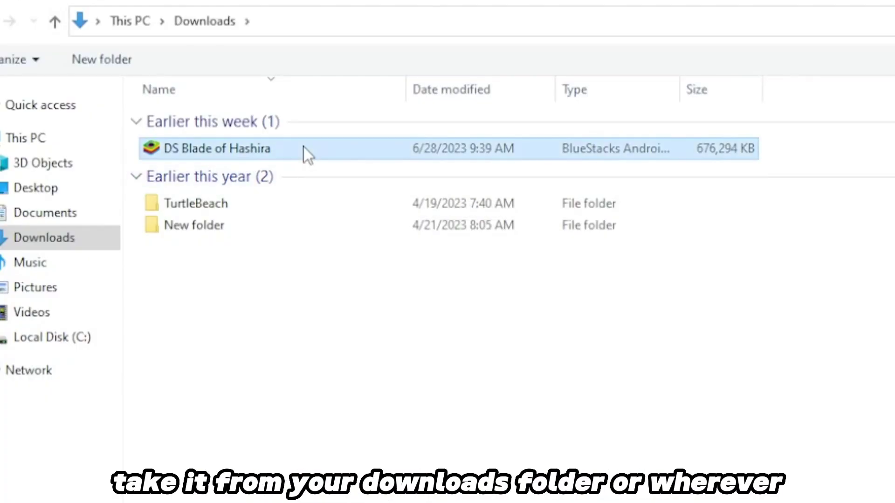
{"action": "left_click", "coordinate": [391, 247]}
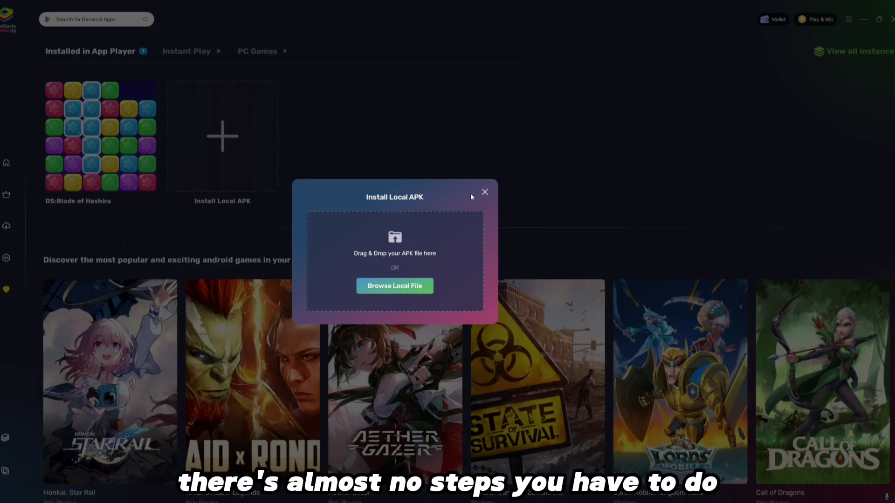
{"action": "left_click", "coordinate": [484, 192]}
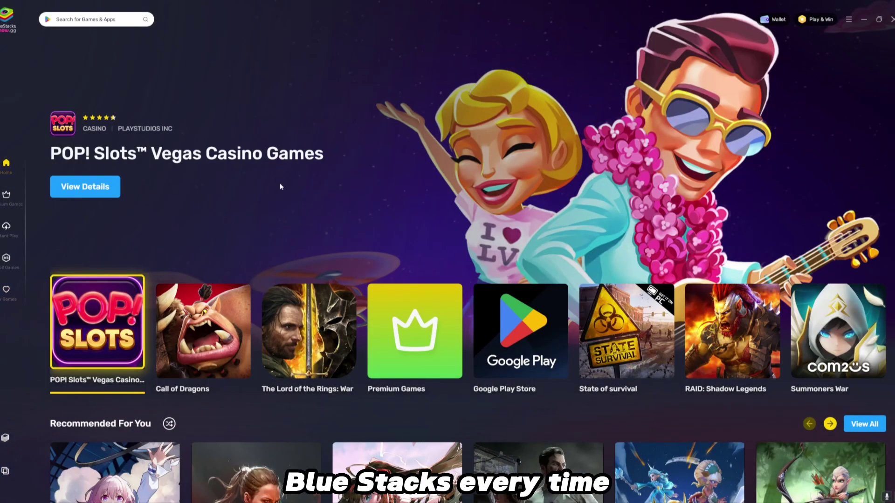
{"action": "left_click", "coordinate": [6, 292]}
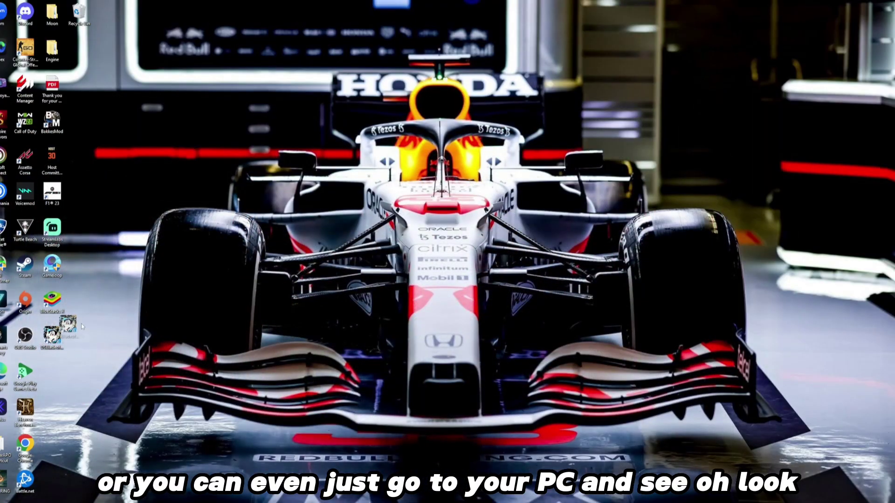
Step: Drag the DSBladeofHashira shortcut into the desktop icon grid
{"action": "left_click_drag", "start_coordinate": [81, 323], "coordinate": [216, 195]}
{"action": "left_click_drag", "start_coordinate": [320, 251], "coordinate": [183, 163]}
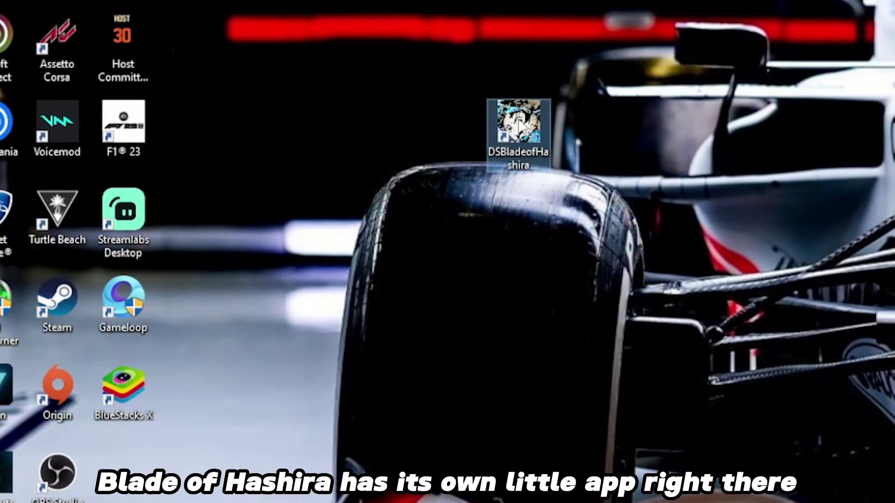
{"action": "left_click_drag", "start_coordinate": [520, 126], "coordinate": [124, 466]}
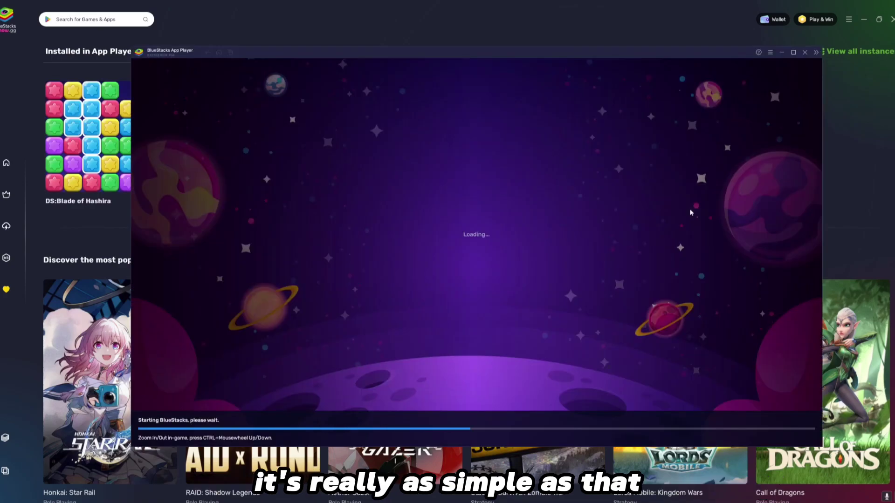
Step: Maximize the App Player, dismiss the Notice, check the Account page, and Tap to Start
{"action": "left_click", "coordinate": [793, 53]}
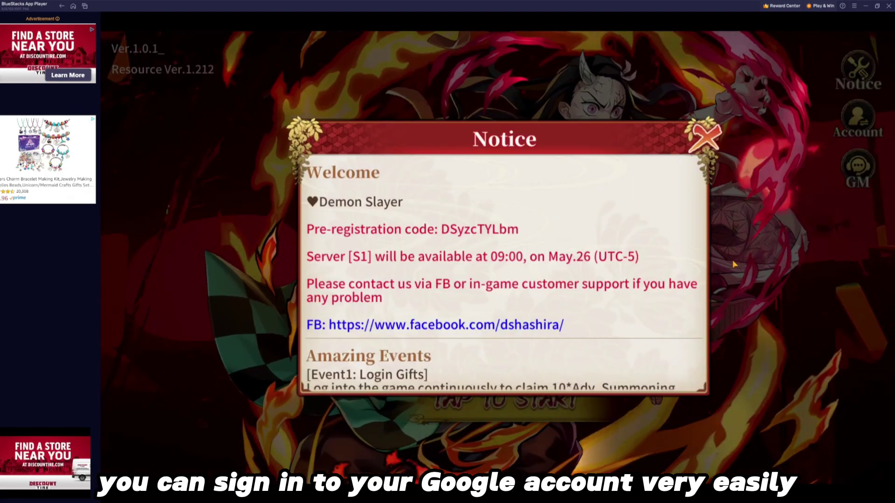
{"action": "left_click", "coordinate": [704, 136]}
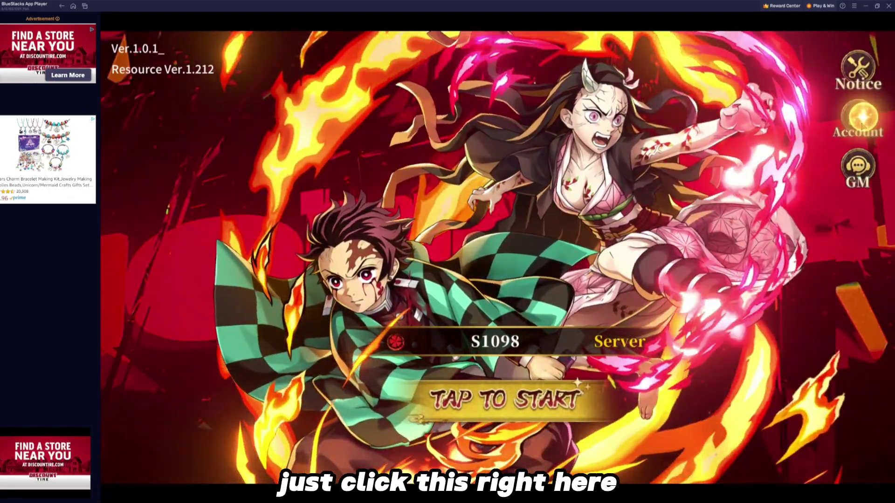
{"action": "left_click", "coordinate": [861, 125]}
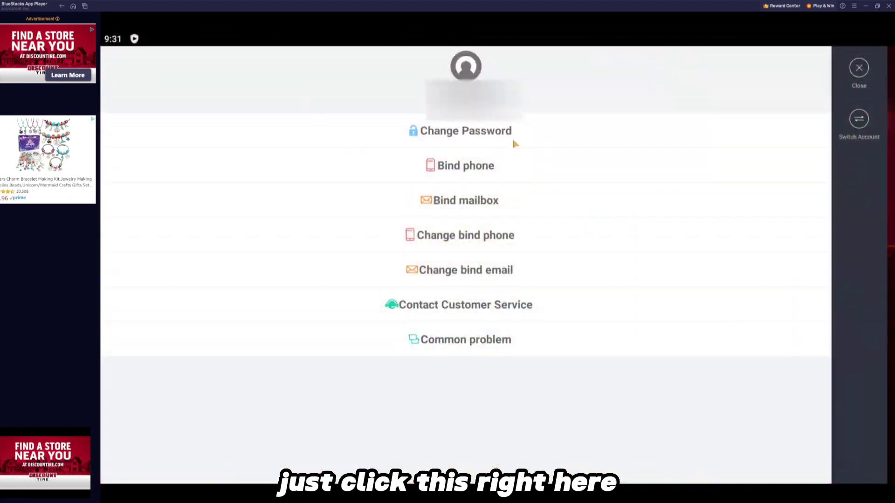
{"action": "left_click", "coordinate": [862, 69]}
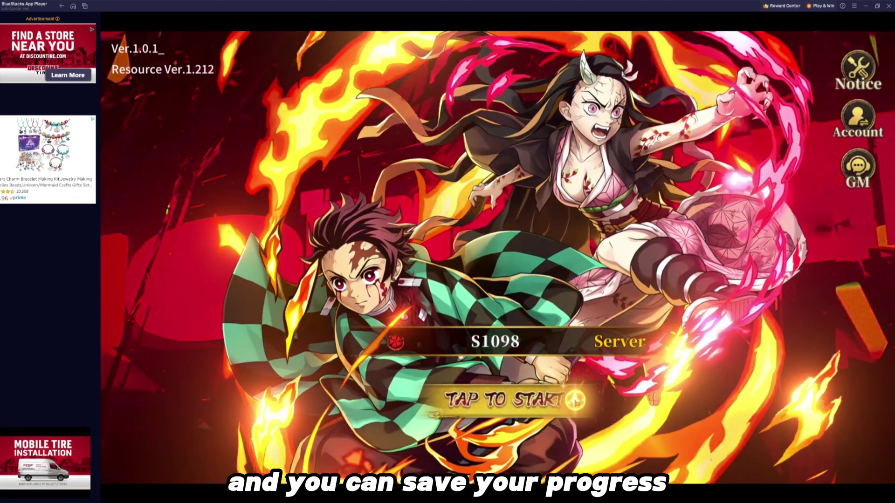
{"action": "left_click", "coordinate": [571, 397]}
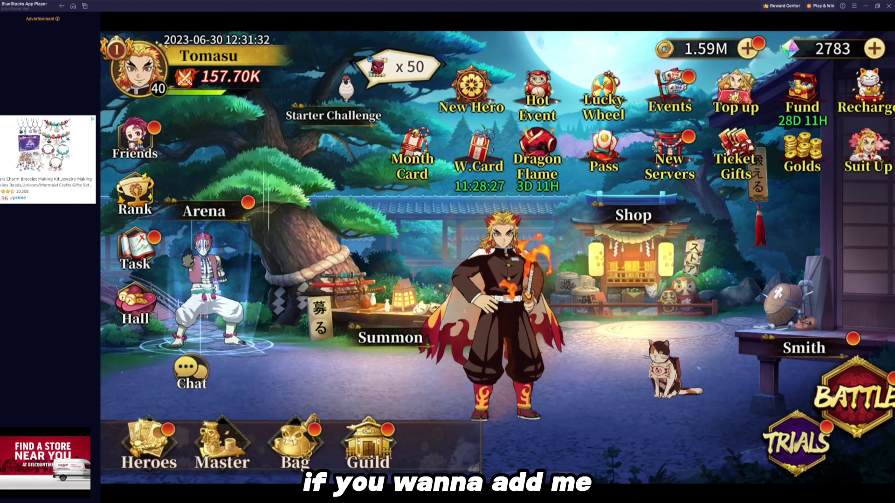
{"action": "left_click", "coordinate": [135, 140]}
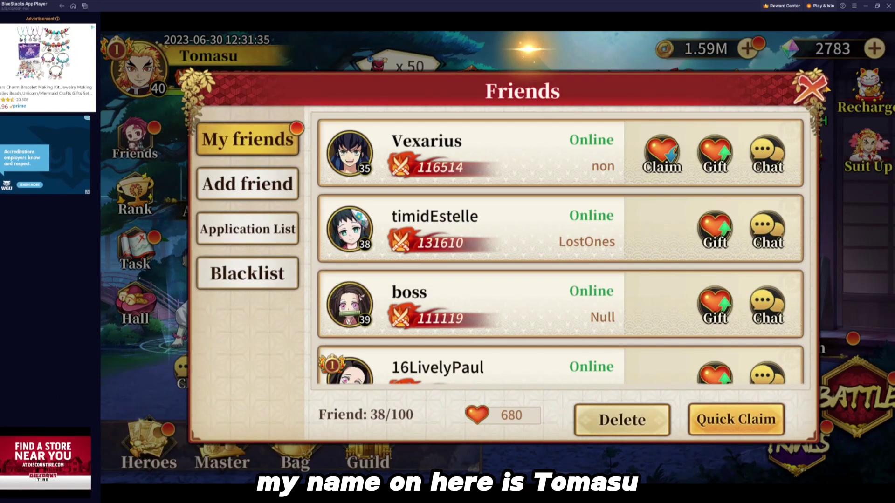
{"action": "key", "text": "Escape"}
{"action": "left_click", "coordinate": [157, 69]}
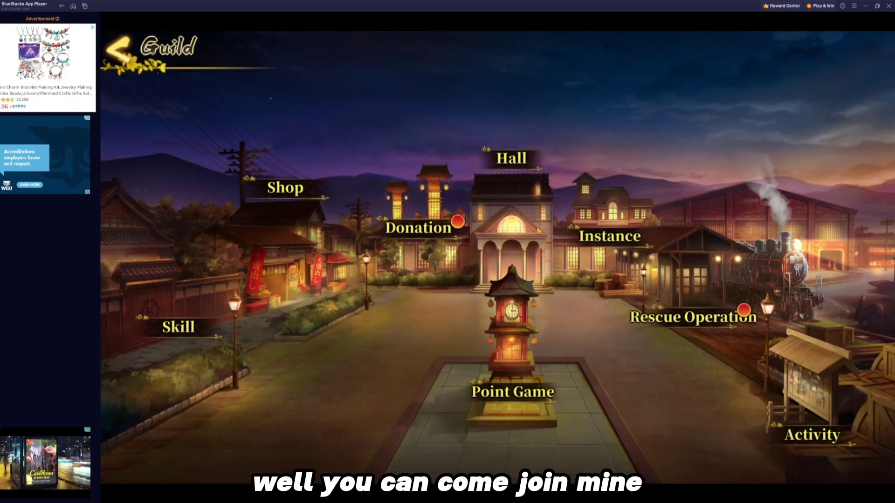
{"action": "left_click", "coordinate": [537, 230]}
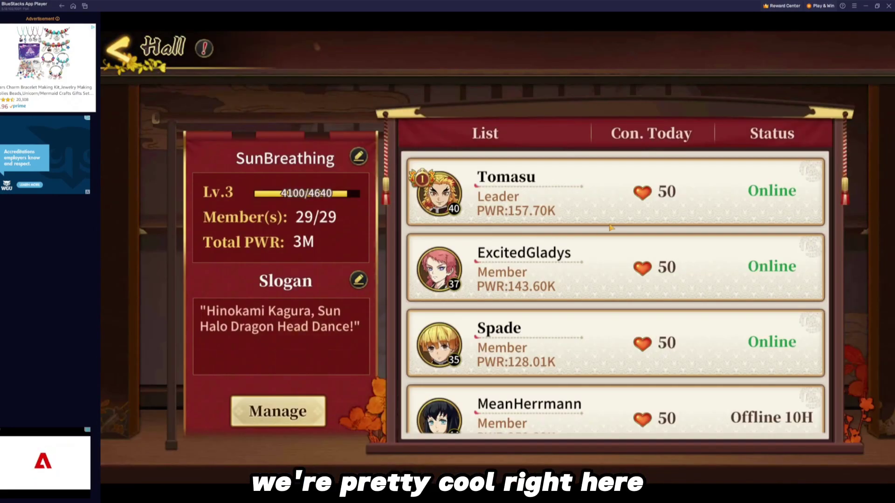
{"action": "scroll", "coordinate": [582, 354], "scroll_direction": "down", "scroll_amount": 10}
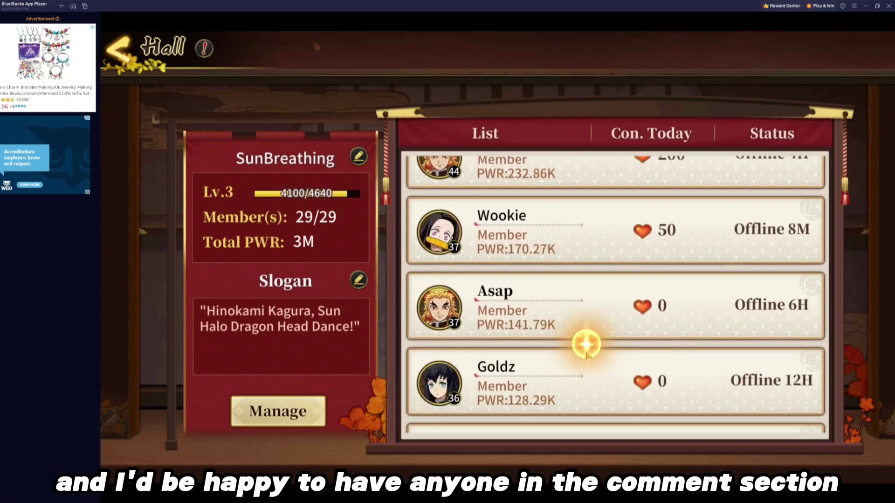
{"action": "scroll", "coordinate": [587, 355], "scroll_direction": "down", "scroll_amount": 3}
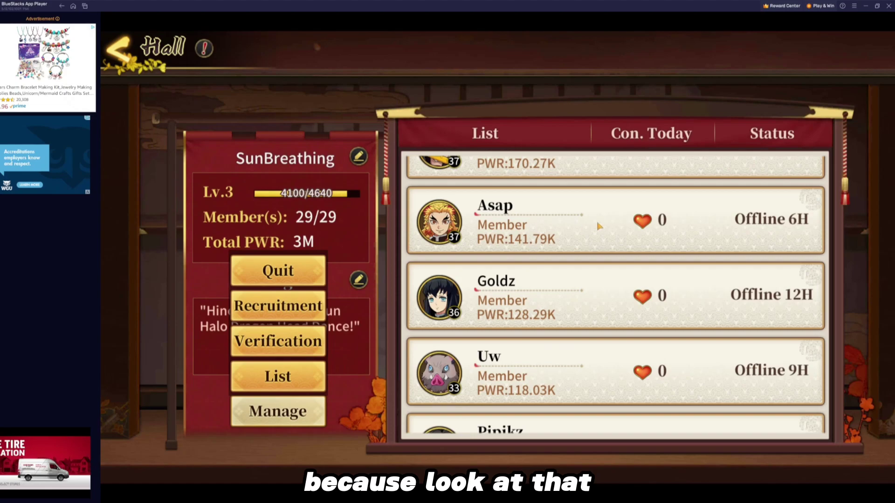
{"action": "left_click", "coordinate": [419, 205]}
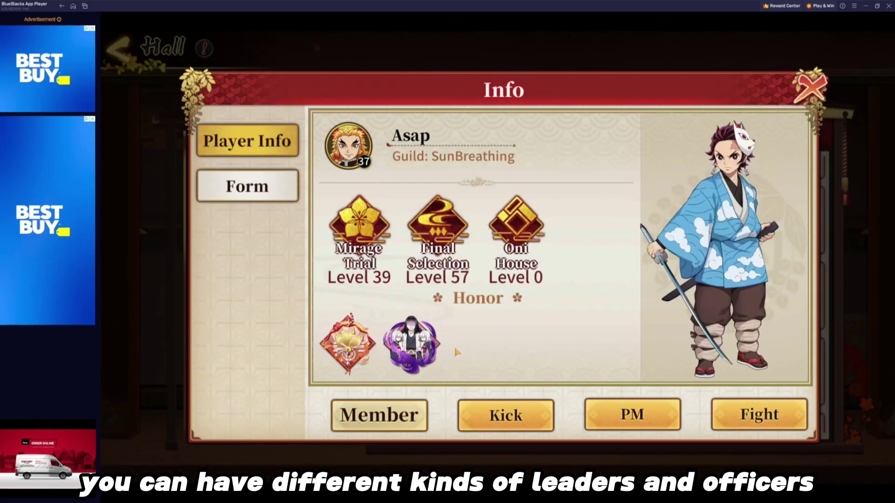
{"action": "left_click", "coordinate": [418, 421]}
{"action": "left_click", "coordinate": [804, 88]}
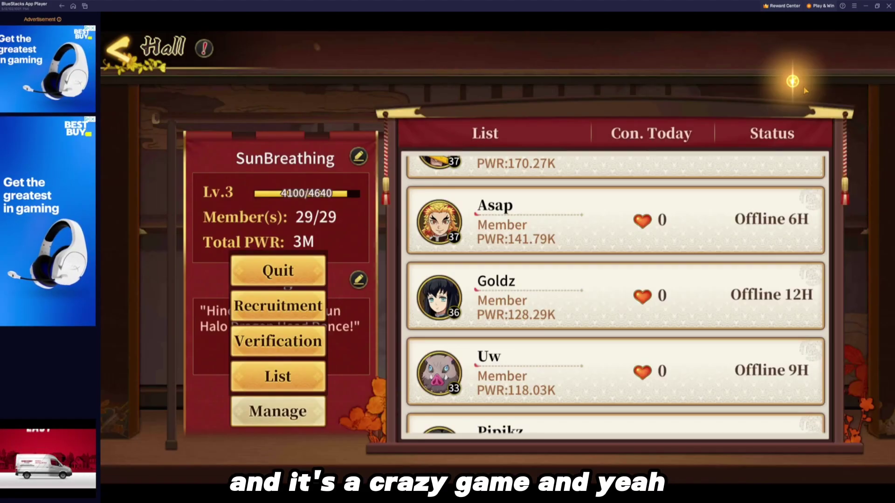
{"action": "left_click", "coordinate": [119, 50]}
{"action": "left_click", "coordinate": [120, 44]}
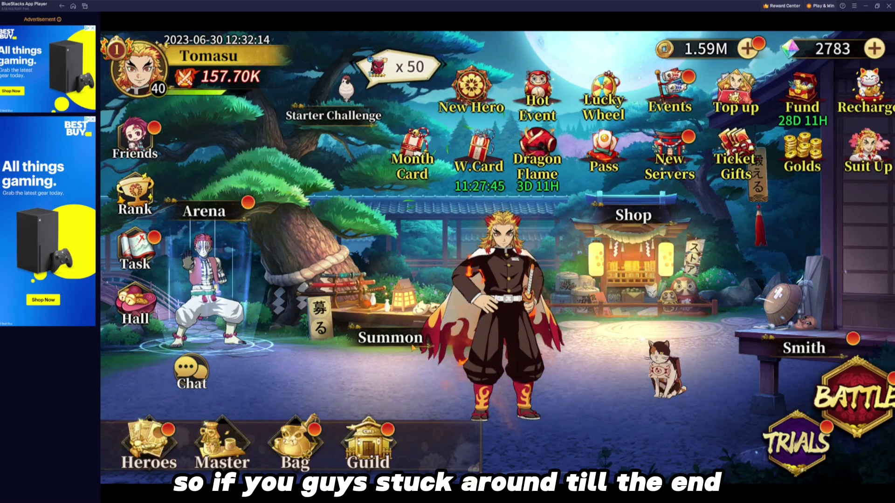
Step: Do a ten-pull Advanced summon and go through all ten character reveals
{"action": "left_click", "coordinate": [413, 348]}
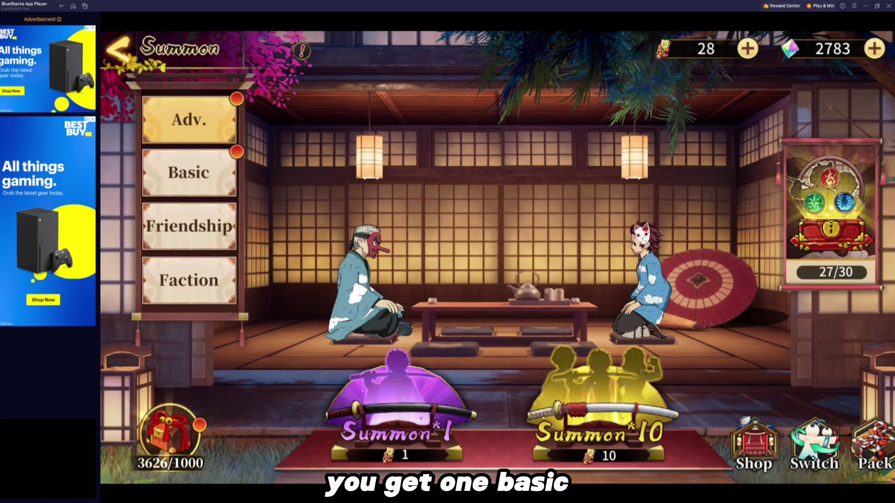
{"action": "left_click", "coordinate": [231, 164]}
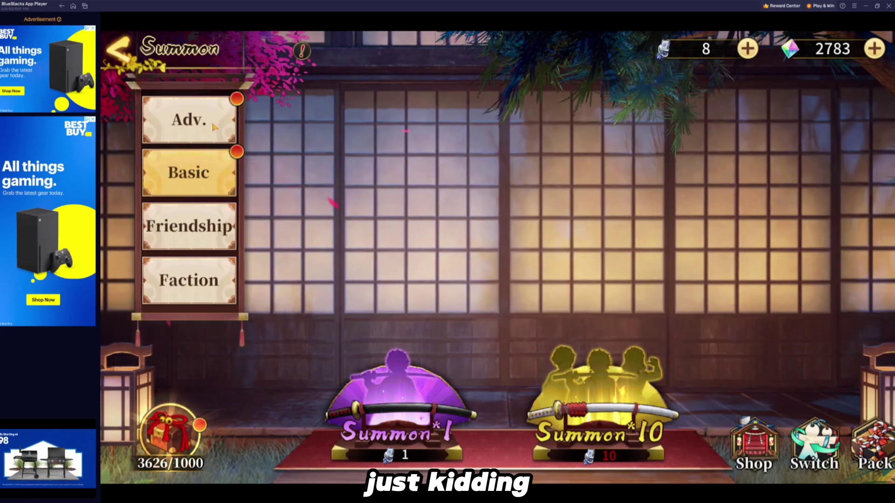
{"action": "left_click", "coordinate": [214, 127]}
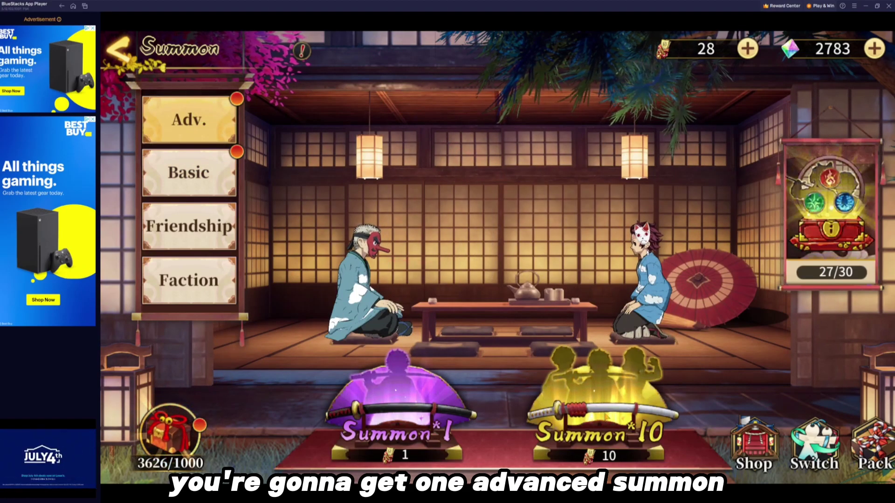
{"action": "left_click", "coordinate": [606, 416]}
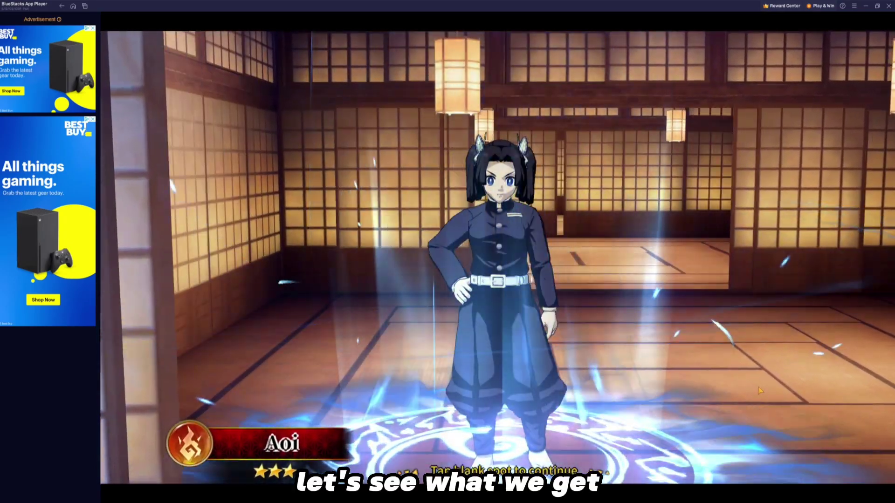
{"action": "left_click", "coordinate": [759, 390]}
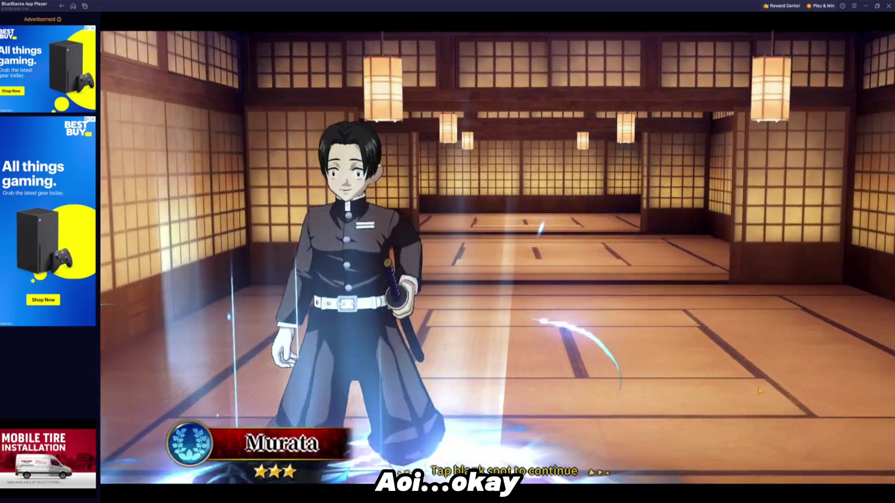
{"action": "left_click", "coordinate": [759, 391]}
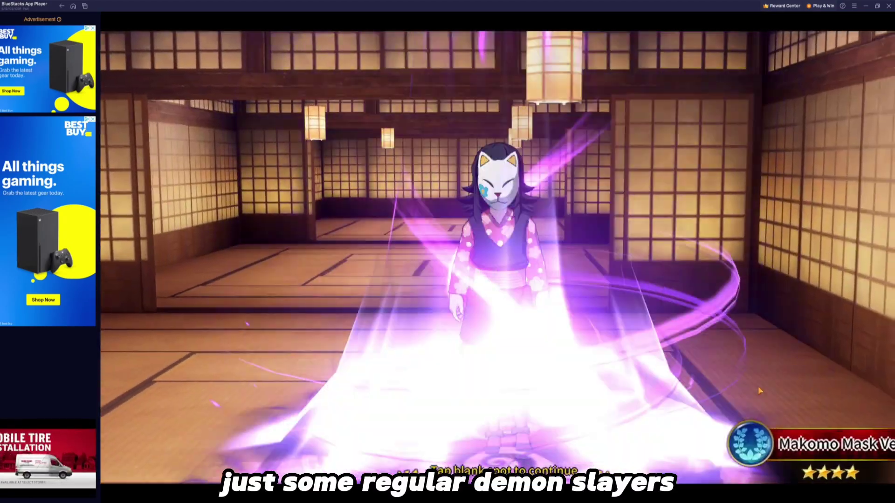
{"action": "left_click", "coordinate": [759, 391]}
{"action": "left_click", "coordinate": [759, 390]}
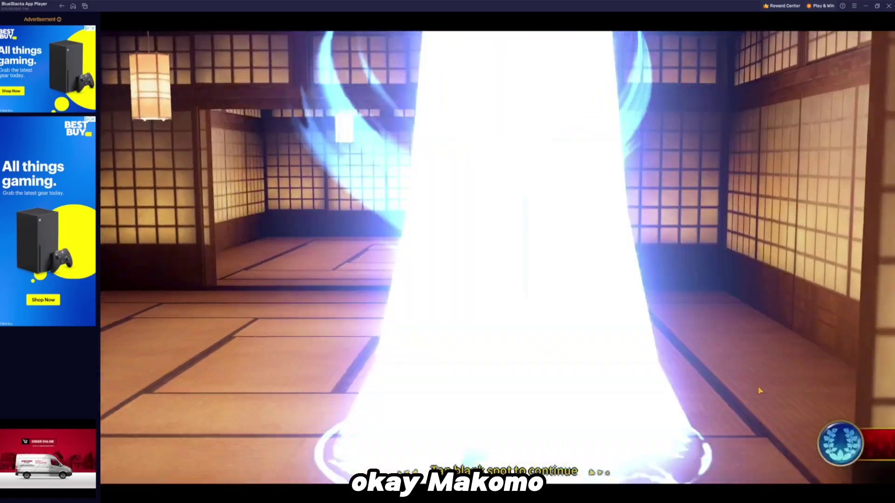
{"action": "left_click", "coordinate": [760, 390]}
{"action": "left_click", "coordinate": [759, 391]}
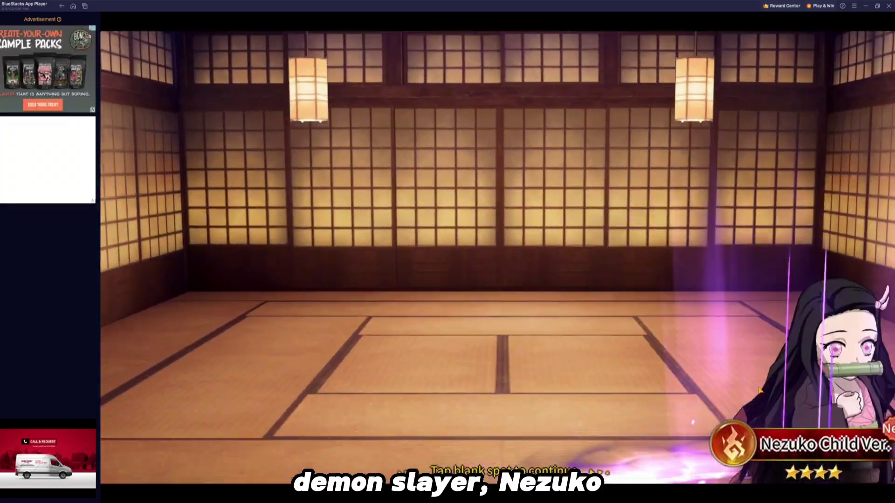
{"action": "left_click", "coordinate": [759, 391]}
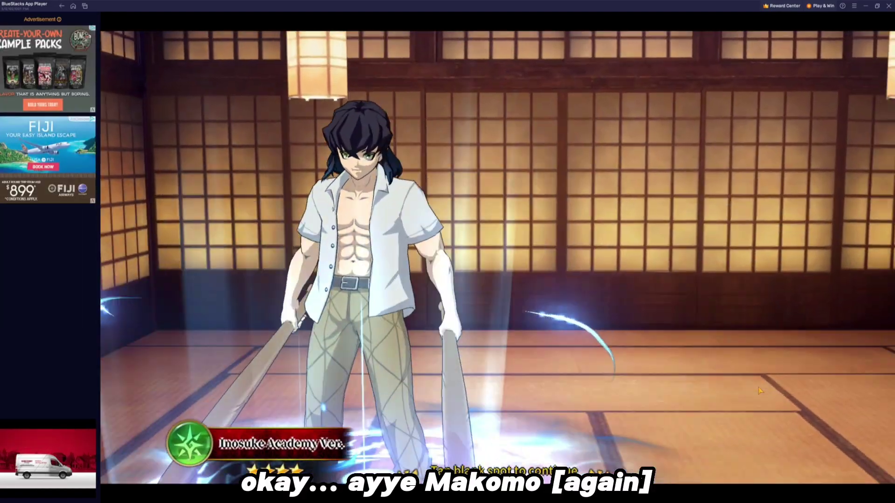
{"action": "left_click", "coordinate": [759, 390]}
{"action": "left_click", "coordinate": [760, 391]}
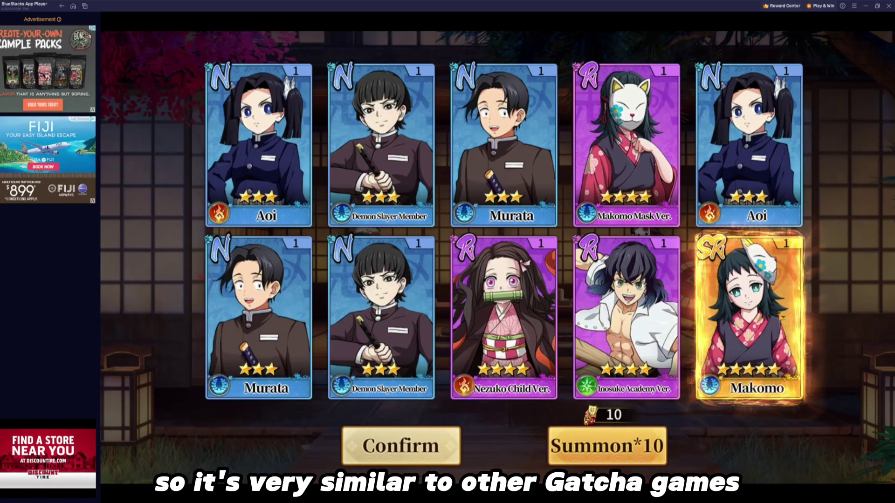
Step: Confirm the summoned characters, including SR Makomo, then spin the Basic Wheel once
{"action": "left_click", "coordinate": [416, 449]}
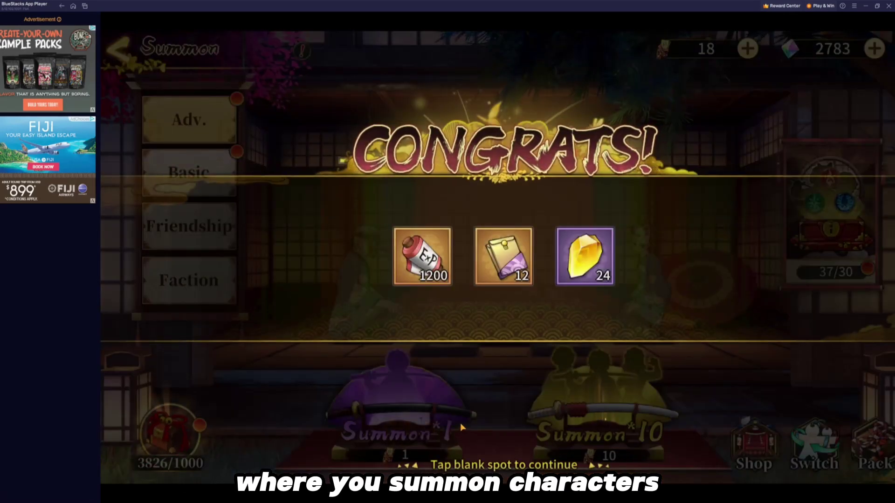
{"action": "left_click", "coordinate": [398, 305]}
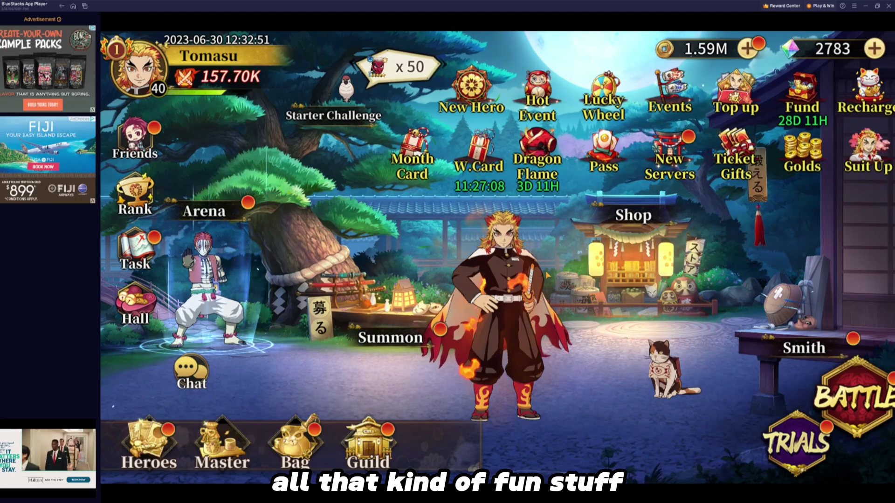
{"action": "left_click", "coordinate": [616, 109]}
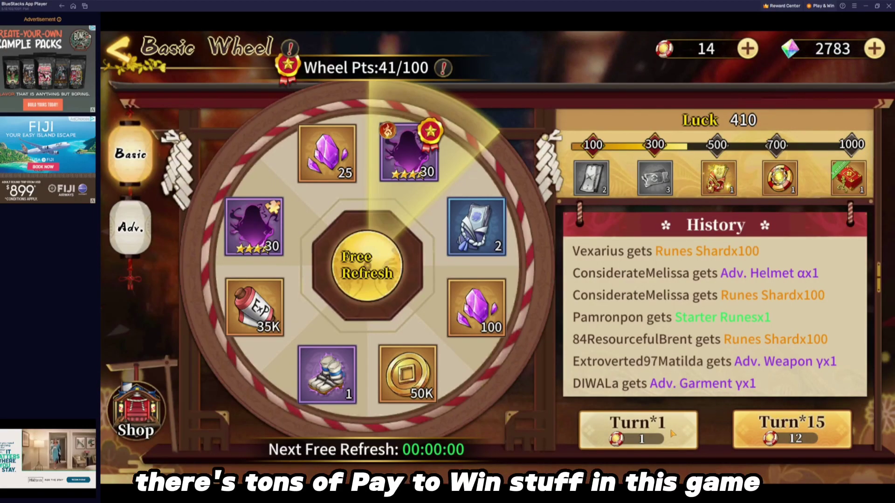
{"action": "left_click", "coordinate": [601, 424]}
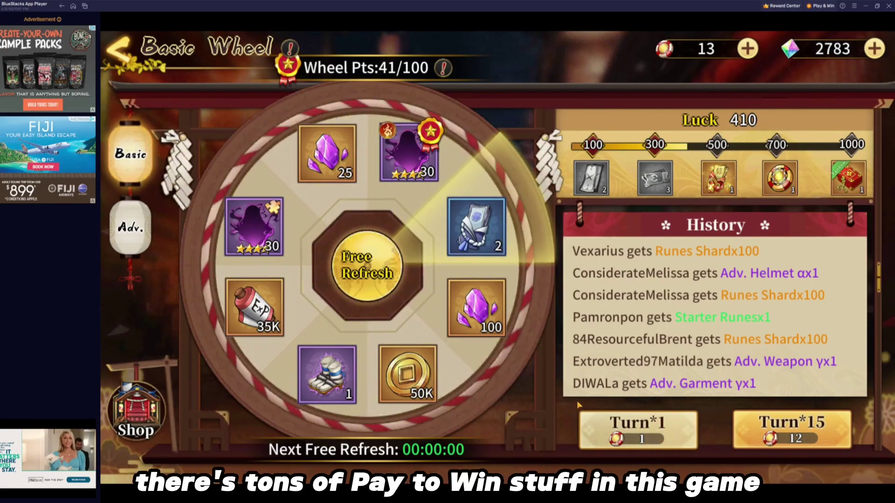